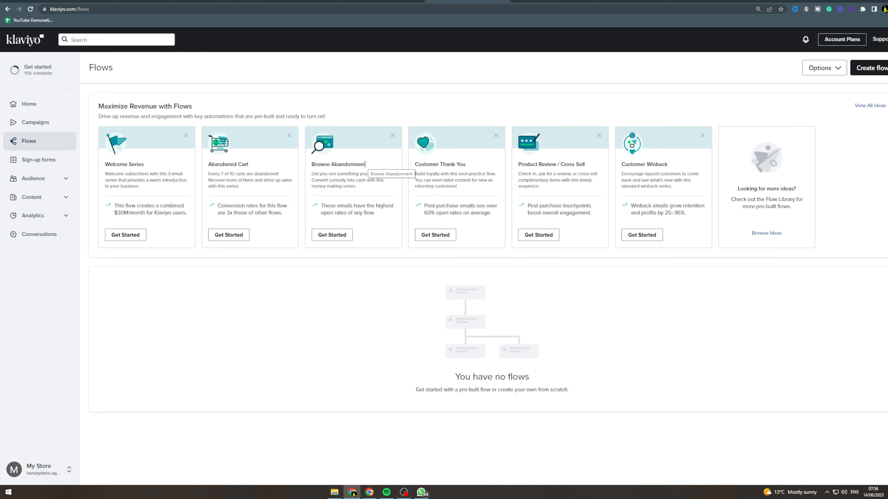
Start the pre-built Browse Abandonment flow and open the setup of its Viewed Product trigger
left_click(338, 237)
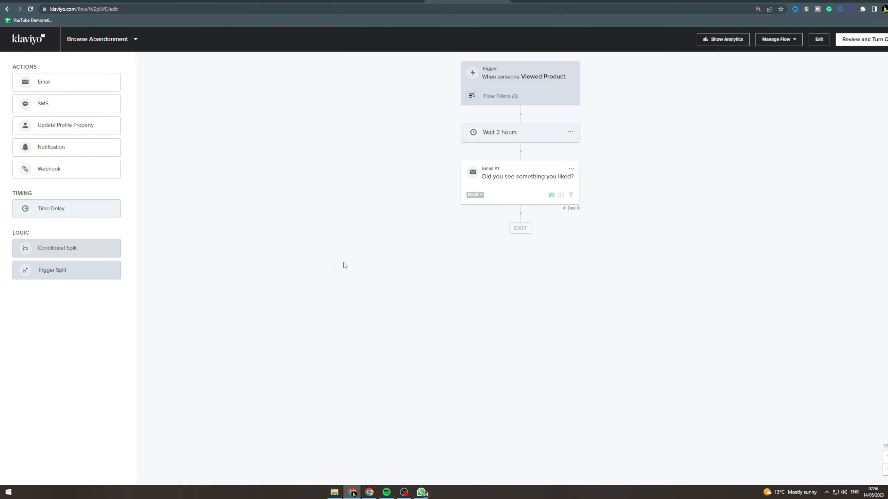
left_click(494, 89)
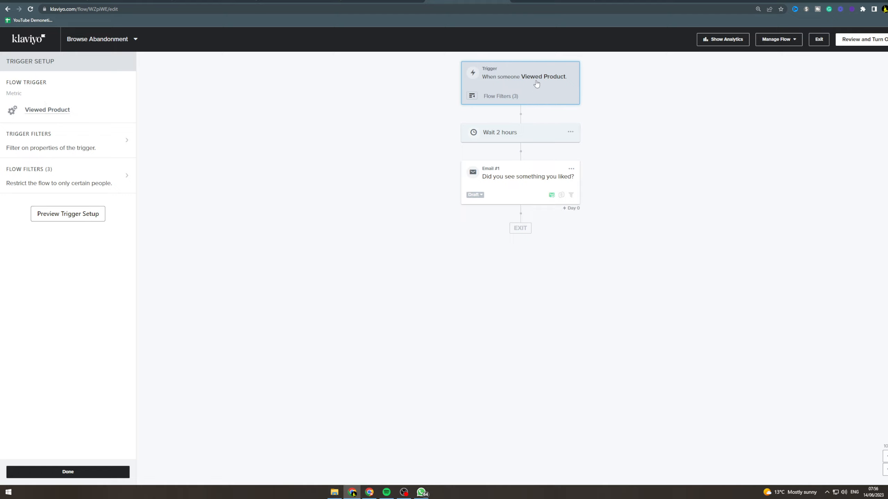
left_click(106, 141)
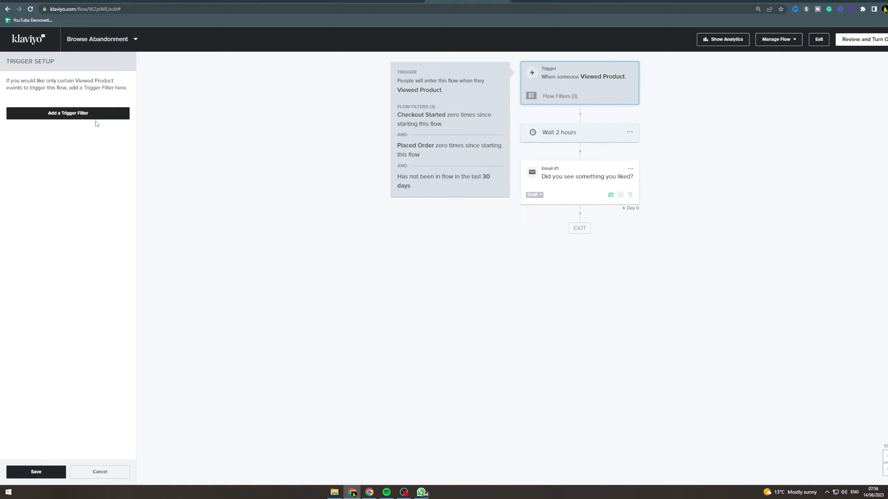
left_click(78, 114)
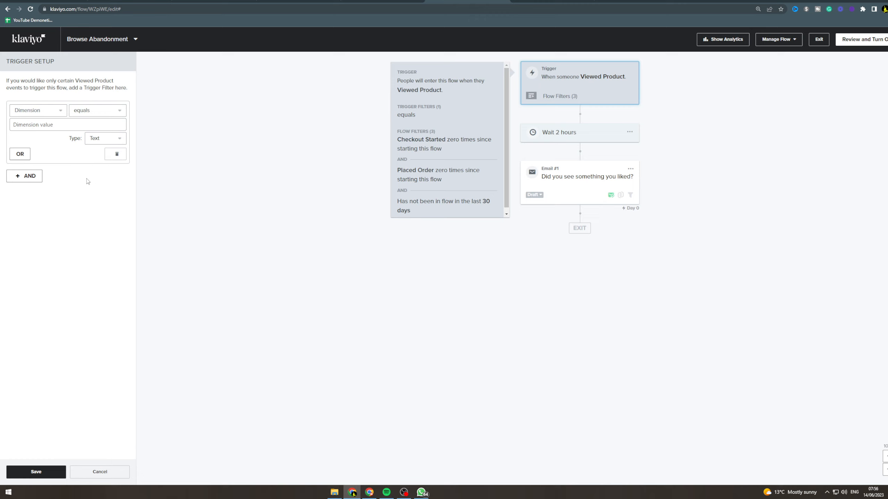
left_click(116, 154)
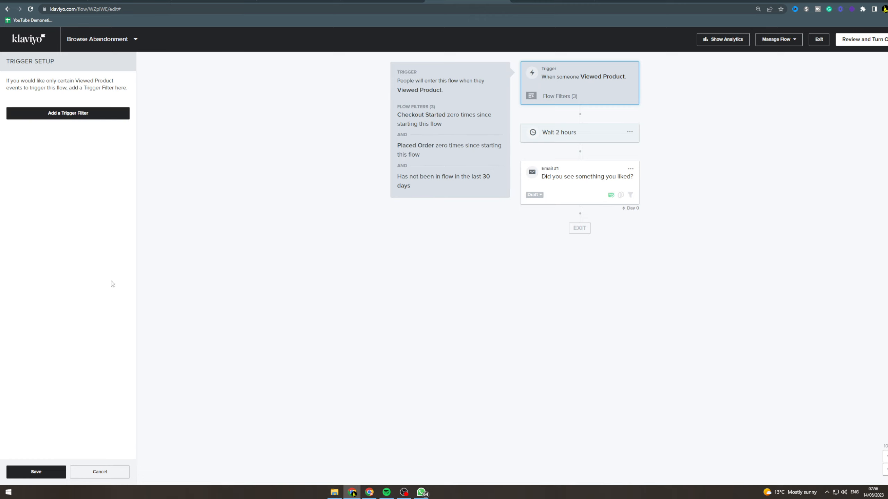
left_click(90, 475)
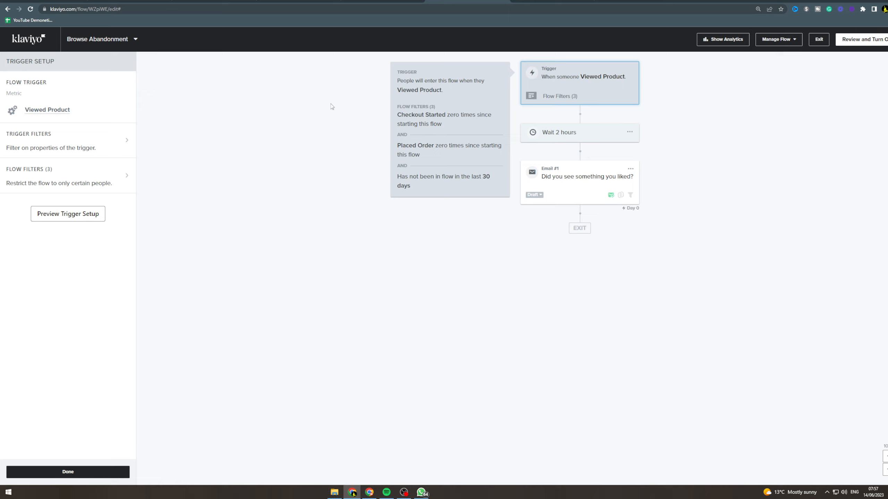
Set the flow's time delay to 15 minutes after the trigger and save it
left_click(568, 141)
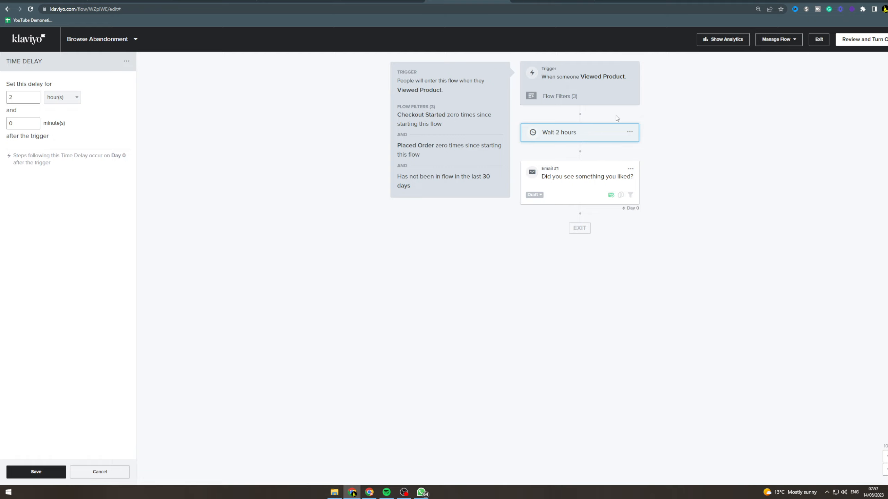
double_click(32, 123)
type("15")
left_click(63, 97)
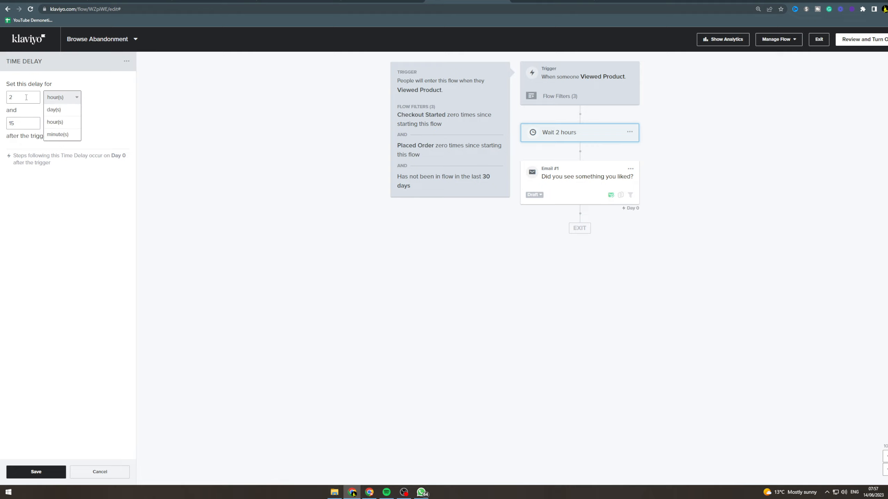
left_click(49, 134)
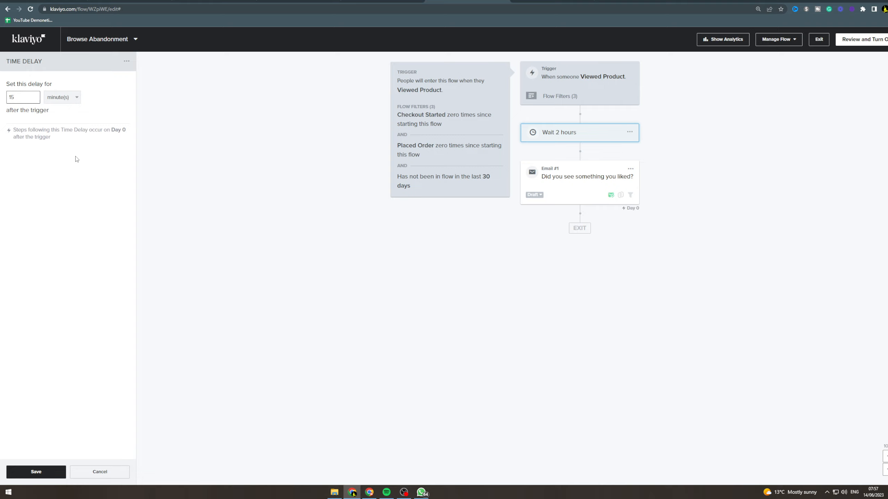
left_click(36, 471)
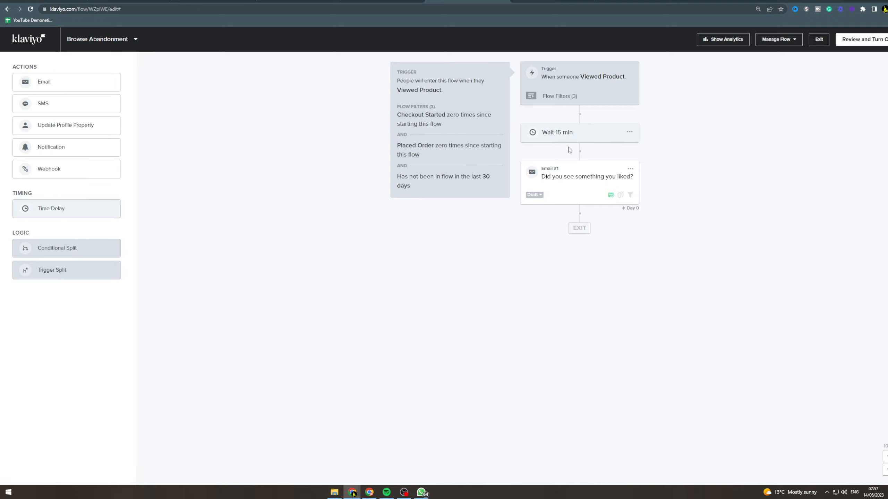
Open Email #1 in the flow and review its Smart Sending, UTM tracking and additional filter settings
left_click(587, 178)
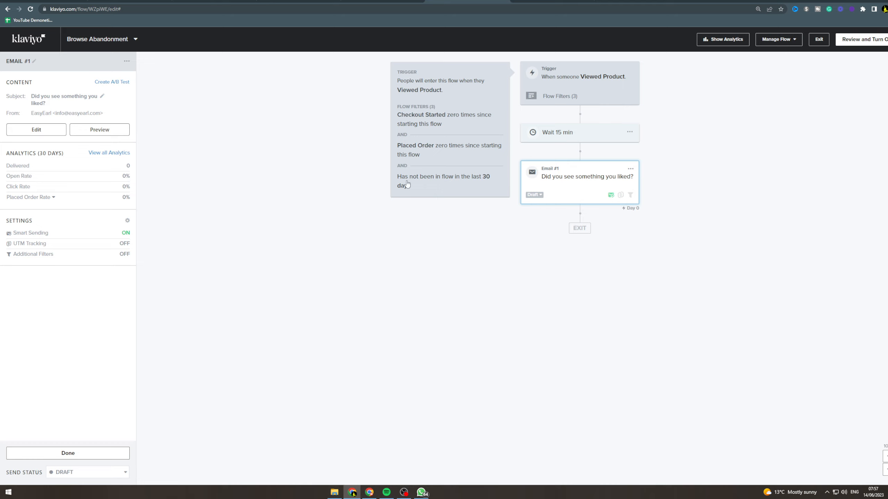
left_click(125, 234)
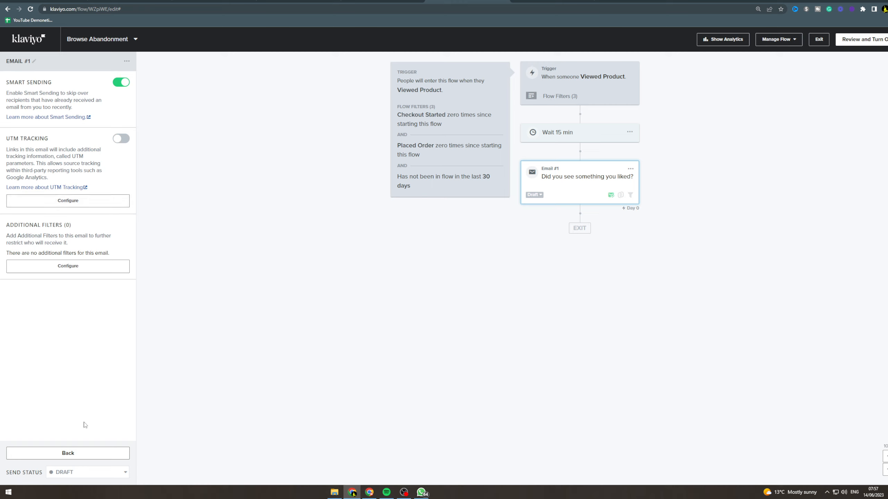
left_click(81, 452)
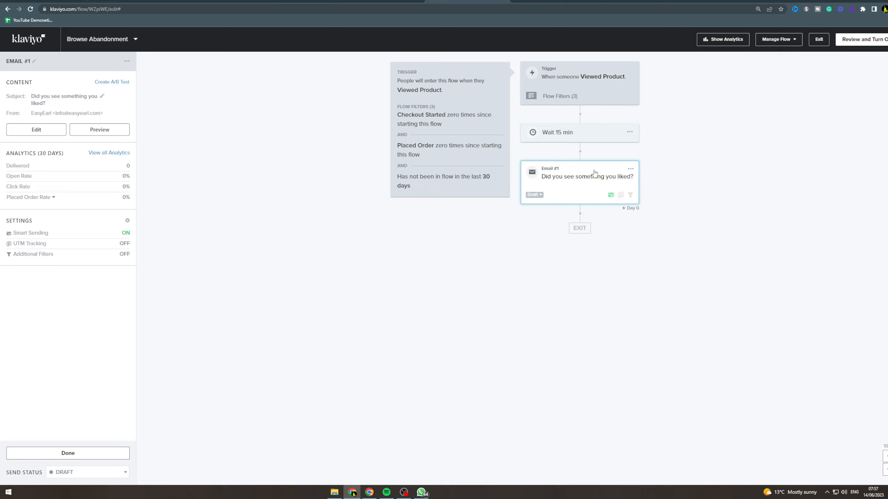
Edit Email #1's content and replace its subject line with "Your cough is 1 drop away from being cured..."
left_click(19, 130)
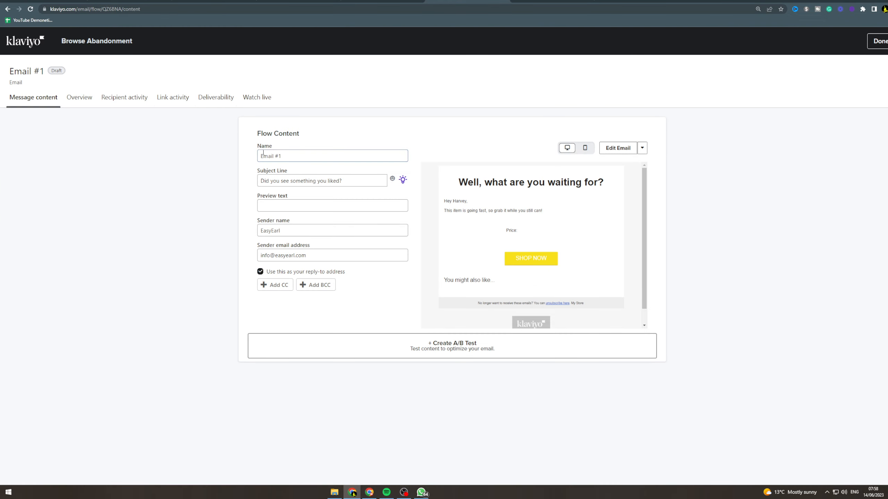
left_click(259, 181)
mouse_move(259, 180)
left_mouse_down()
mouse_move(363, 181)
mouse_move(251, 179)
left_mouse_up()
triple_click(285, 180)
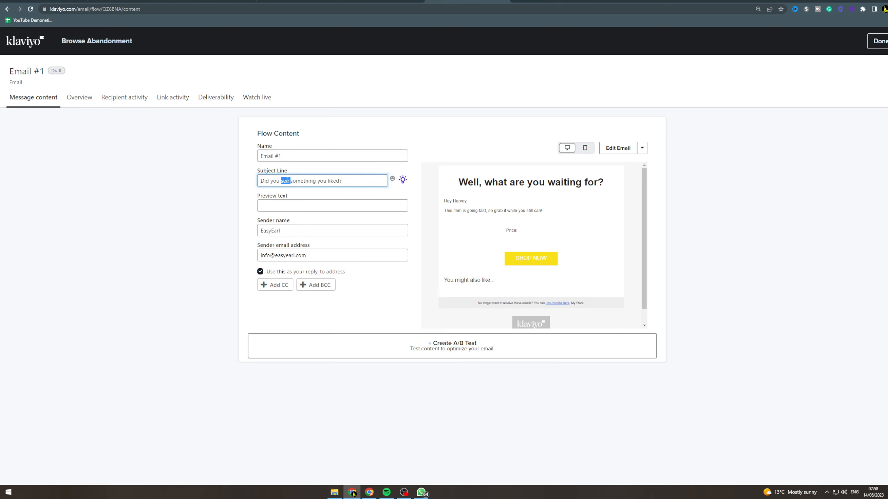
triple_click(312, 180)
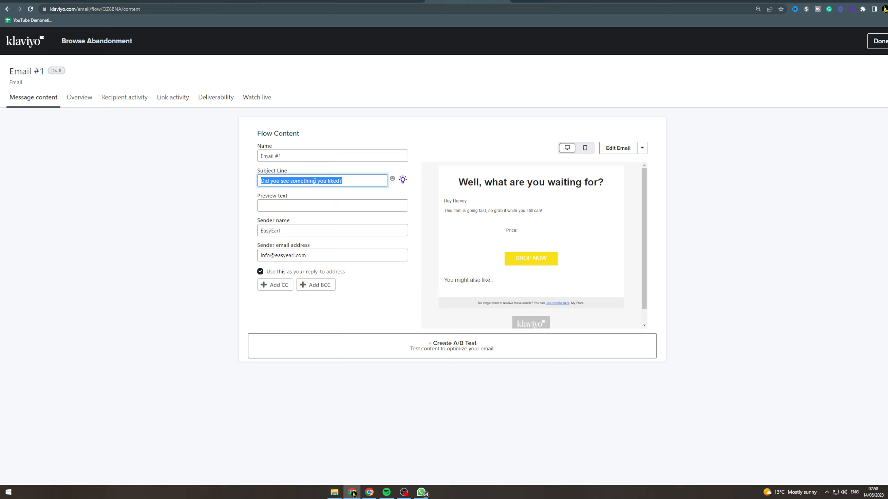
triple_click(315, 181)
type("Yu")
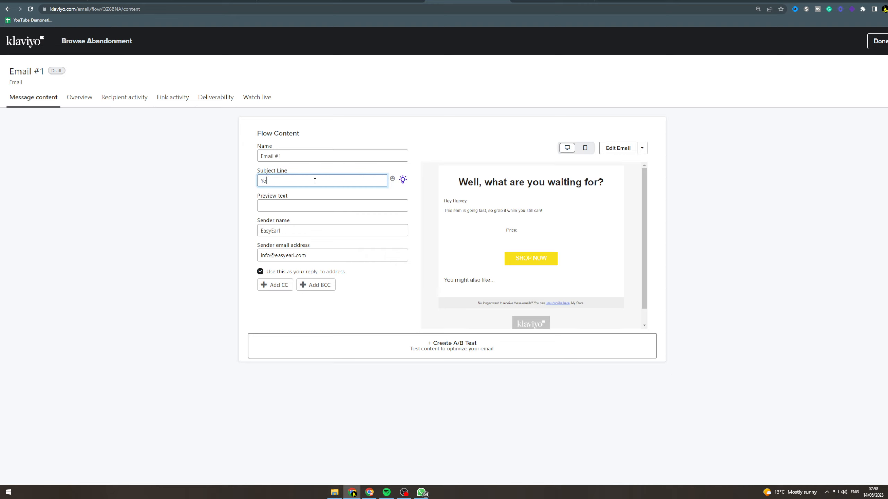
type("ur cough is 1 drop away from being cured...")
left_click(424, 128)
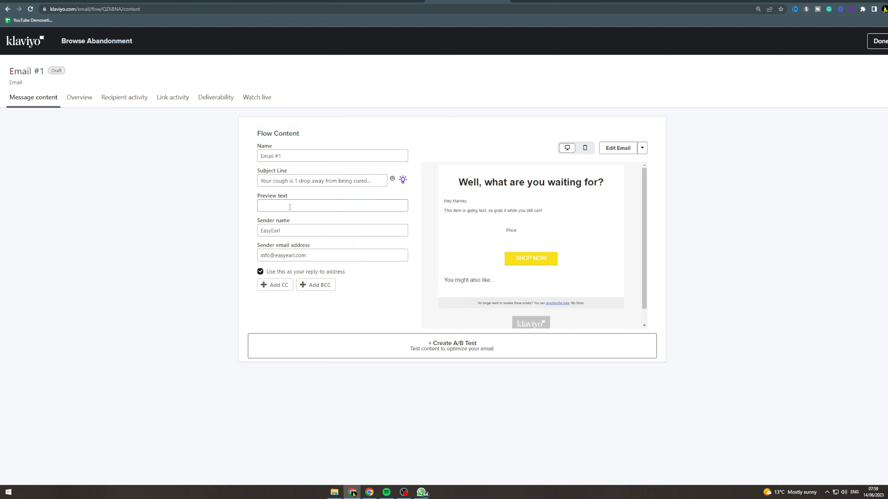
Set the email's preview text to "Just 1 drop a day will cure you for life."
left_click(304, 204)
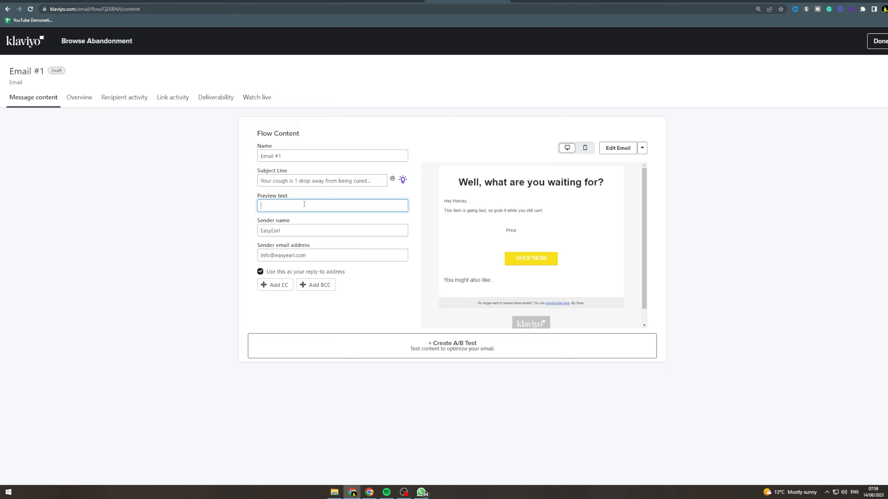
type("Just 1 drop a day will cure you for life.")
left_click(510, 125)
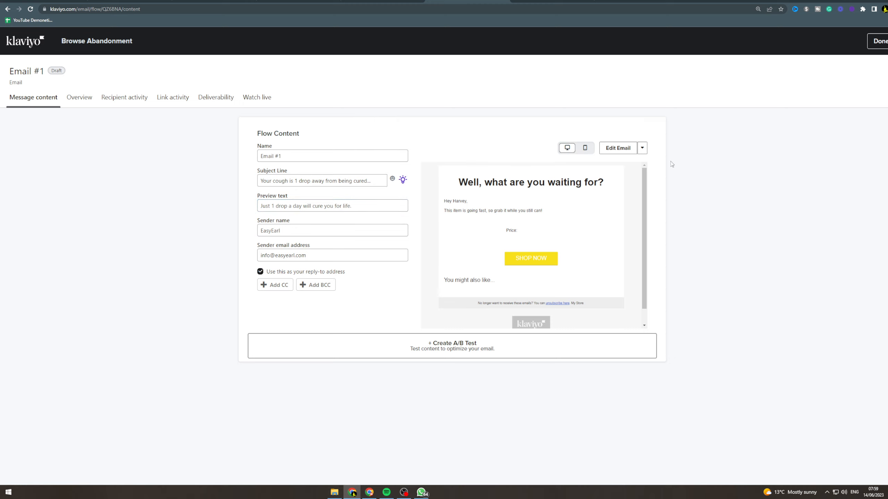
Open the email template for editing and examine its heading, greeting, product table, shop button, product block and mobile layout
left_click(619, 150)
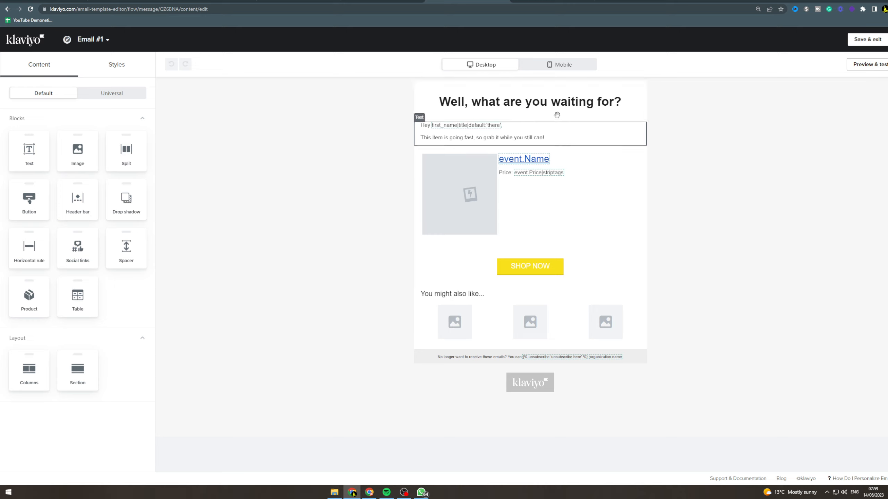
left_click(524, 93)
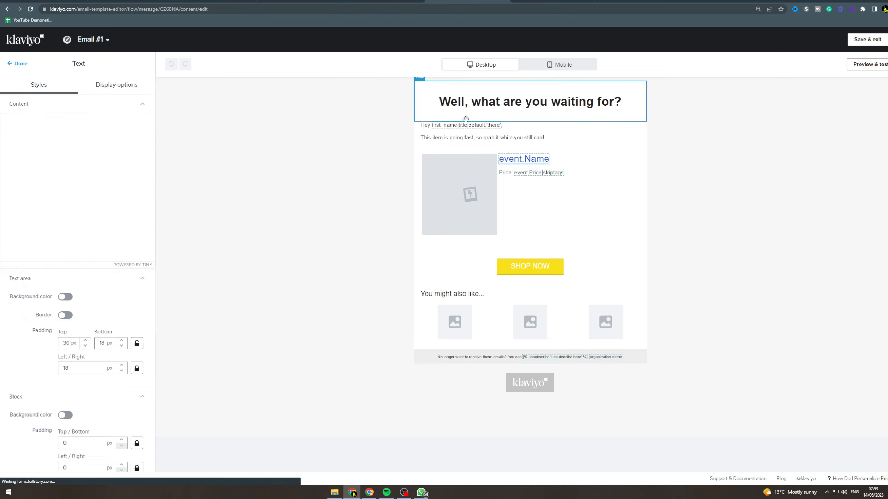
left_click(511, 141)
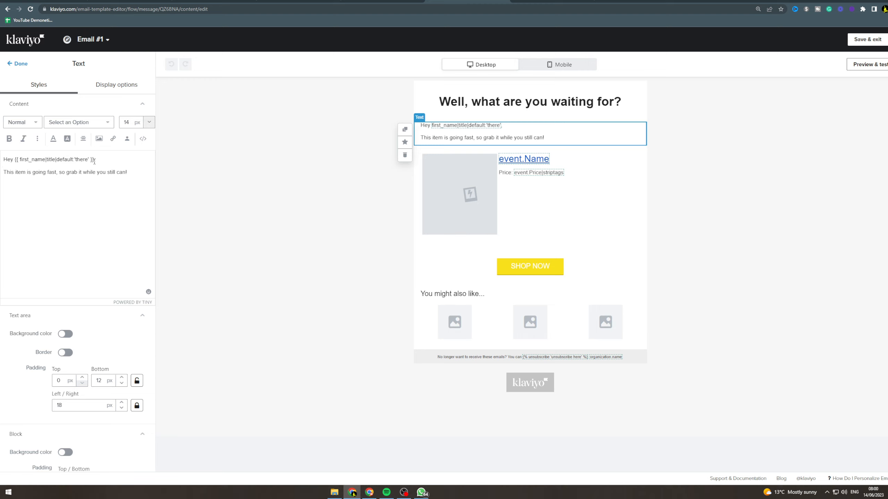
type(",")
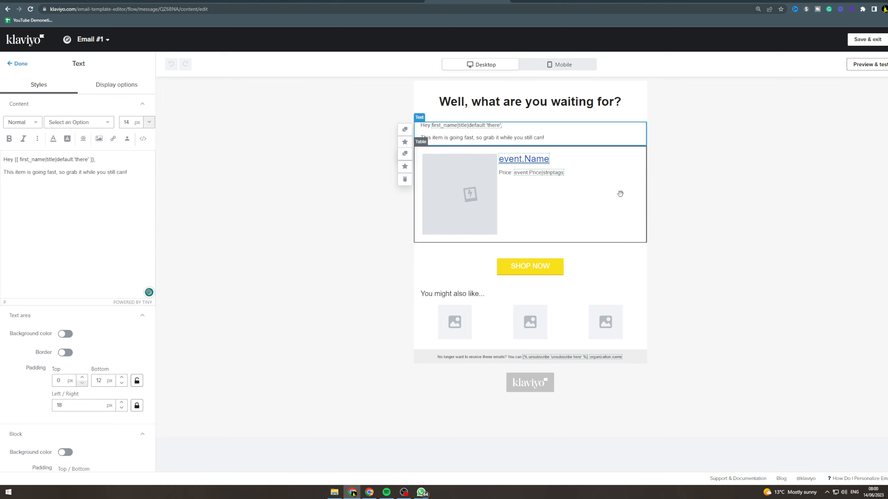
left_click(607, 194)
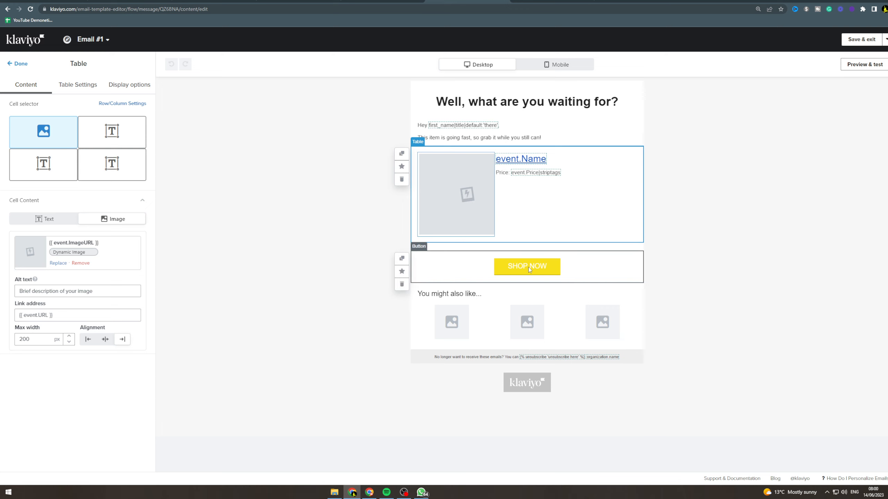
left_click(464, 269)
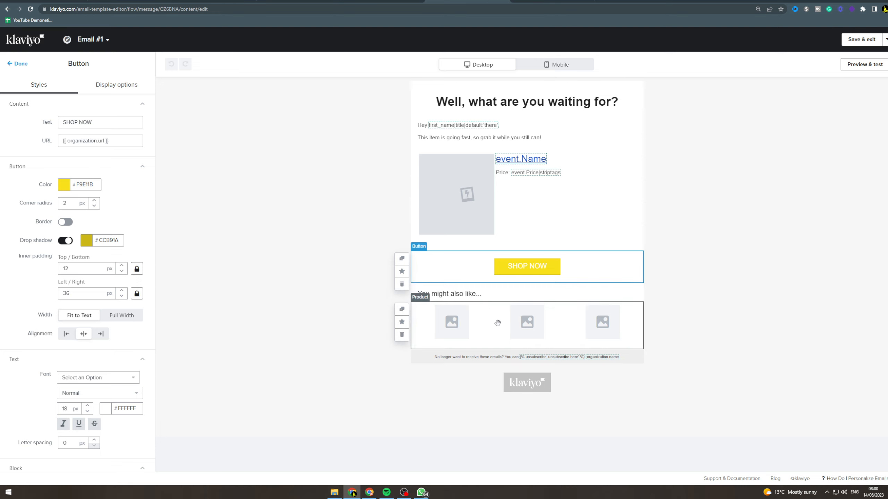
left_click(463, 322)
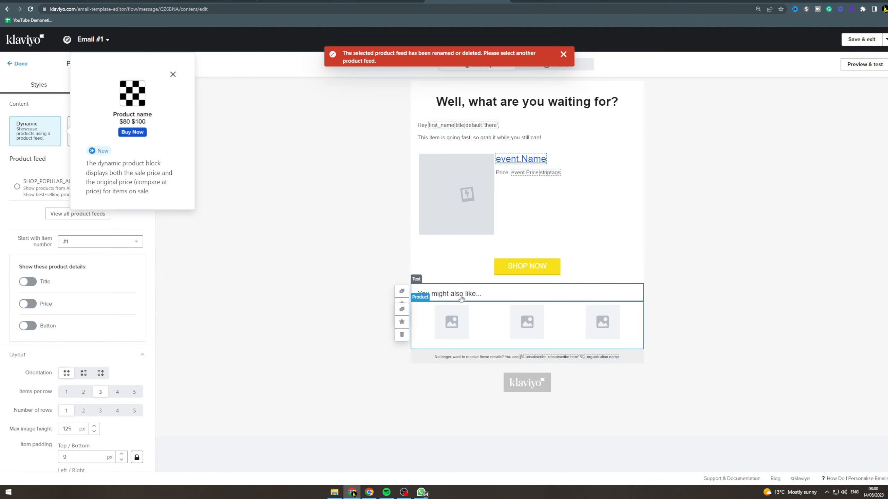
left_click(172, 74)
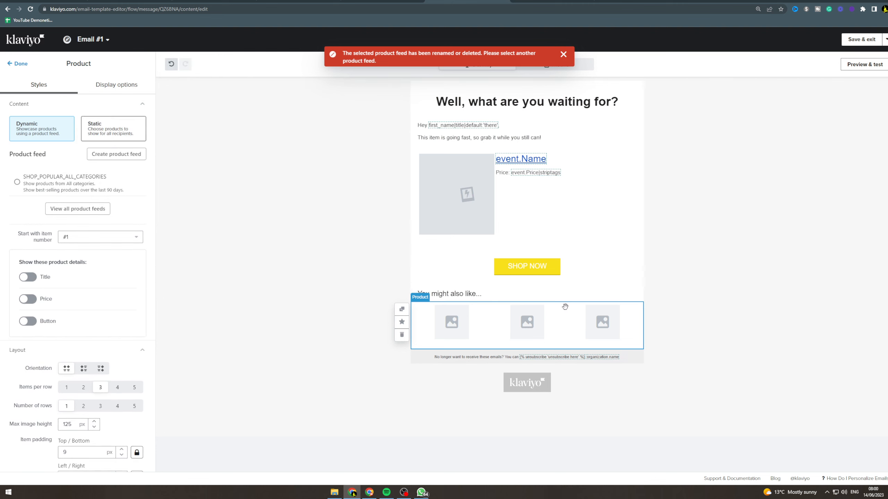
left_click(563, 54)
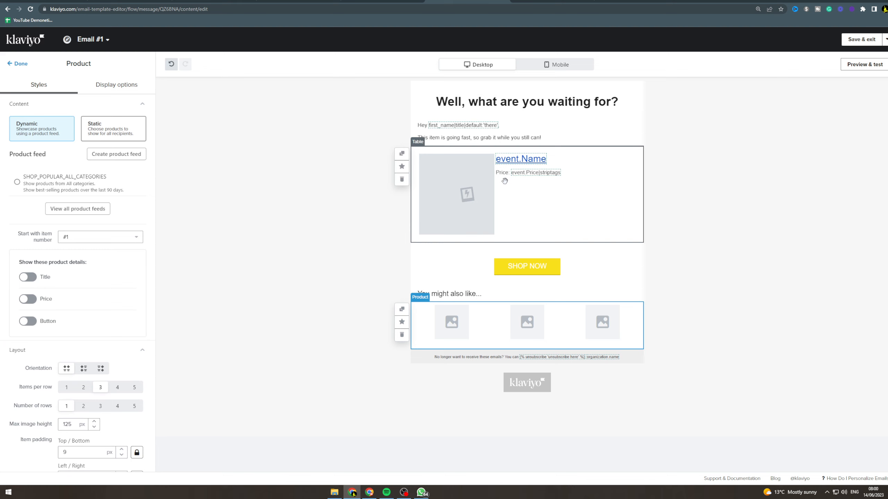
left_click(557, 65)
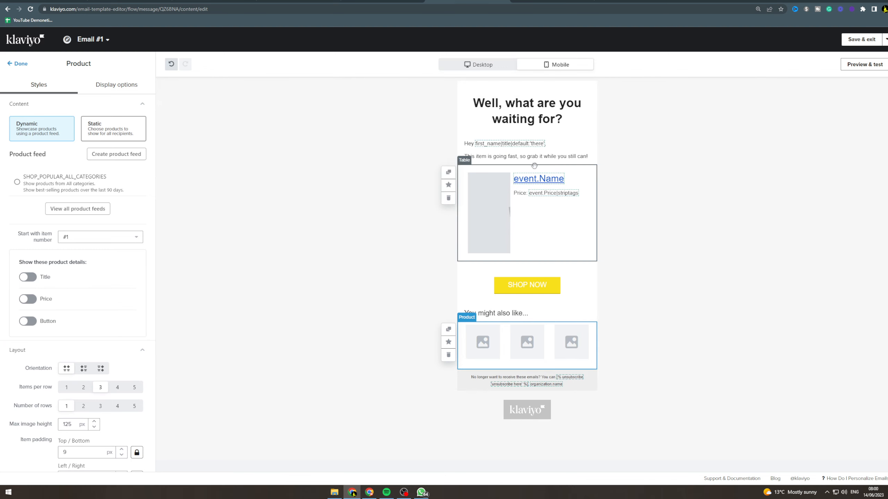
left_click(478, 64)
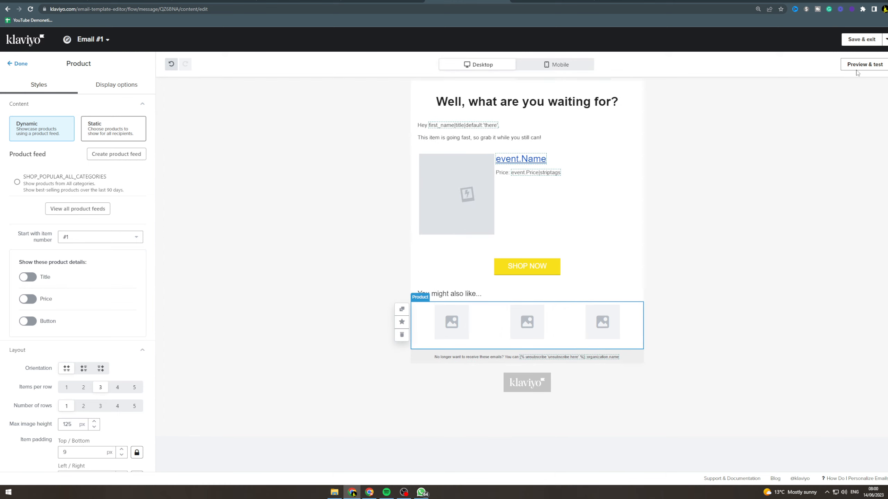
Save the email, return to the flow and set Email #1's status to Live
left_click(862, 39)
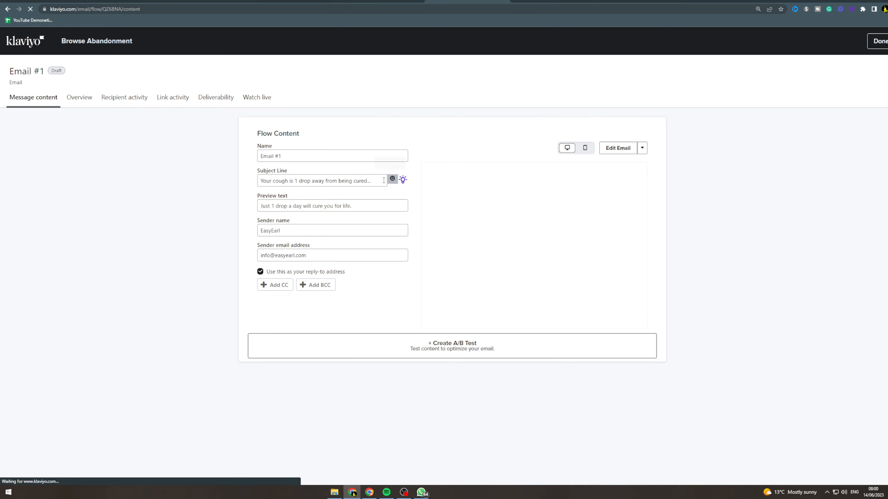
left_click(880, 42)
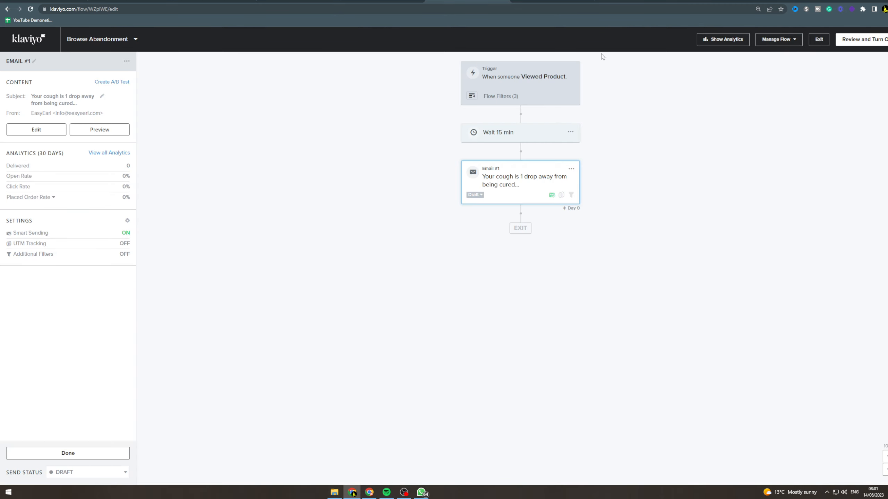
left_click(475, 195)
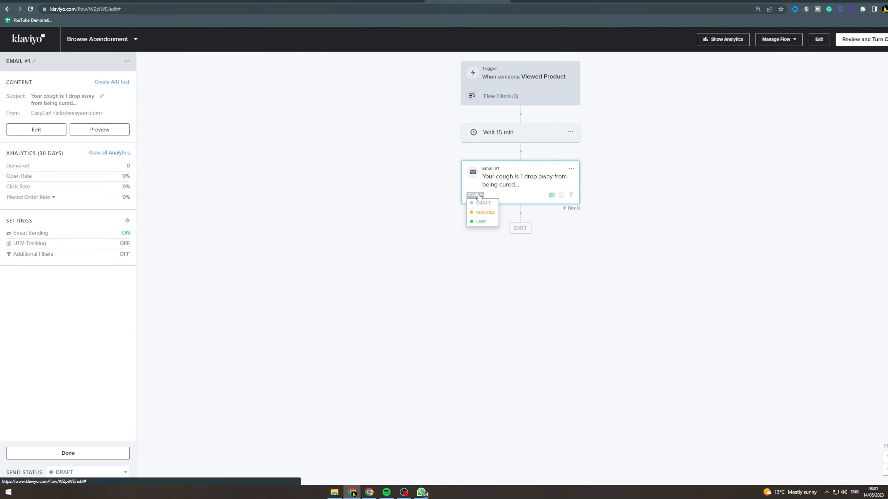
left_click(484, 223)
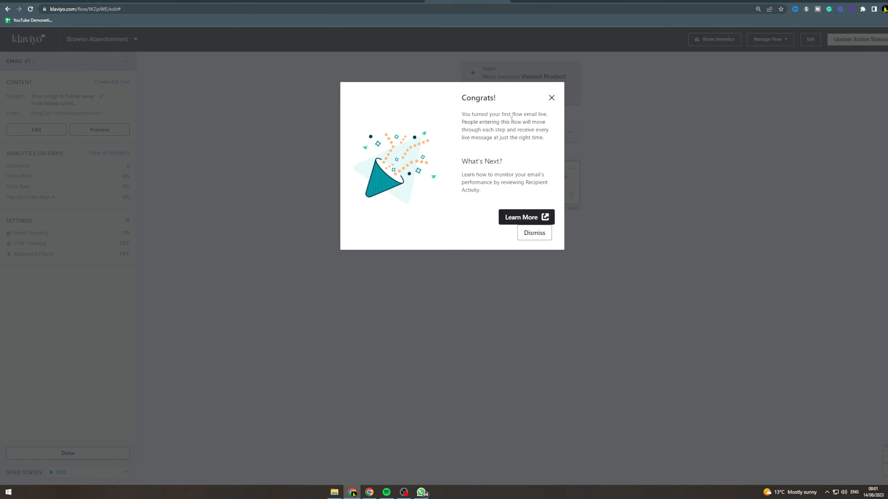
Dismiss the congratulations message and update all action statuses in the Browse Abandonment flow to Live
left_click(538, 233)
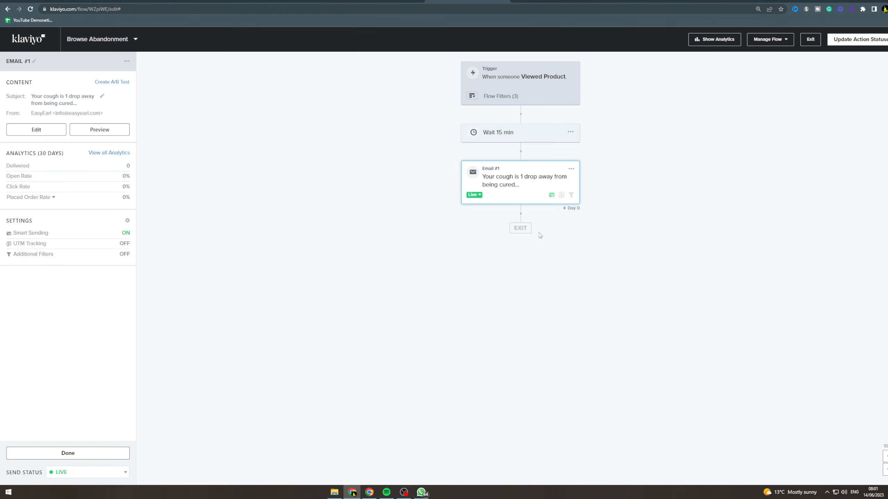
left_click(883, 43)
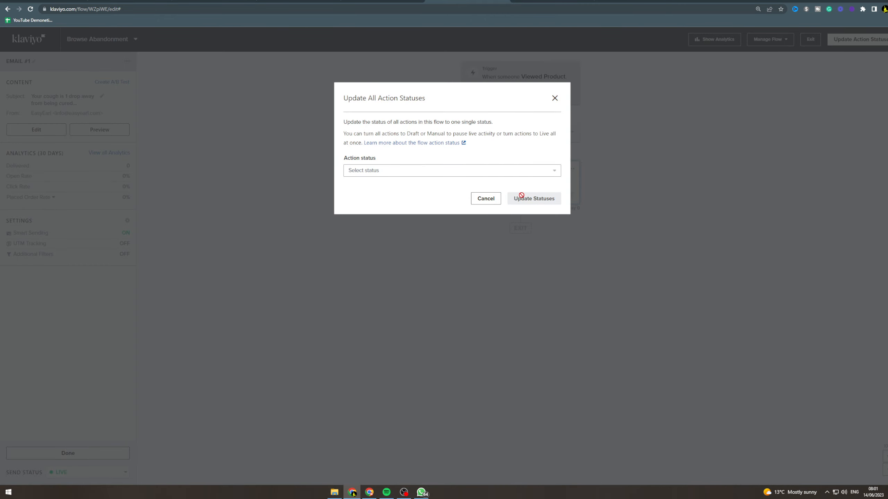
left_click(491, 171)
left_click(377, 216)
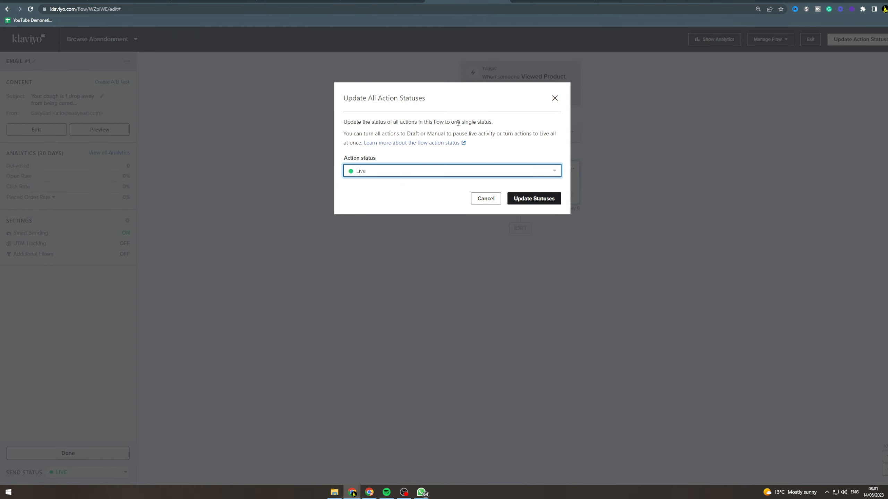
left_click(520, 200)
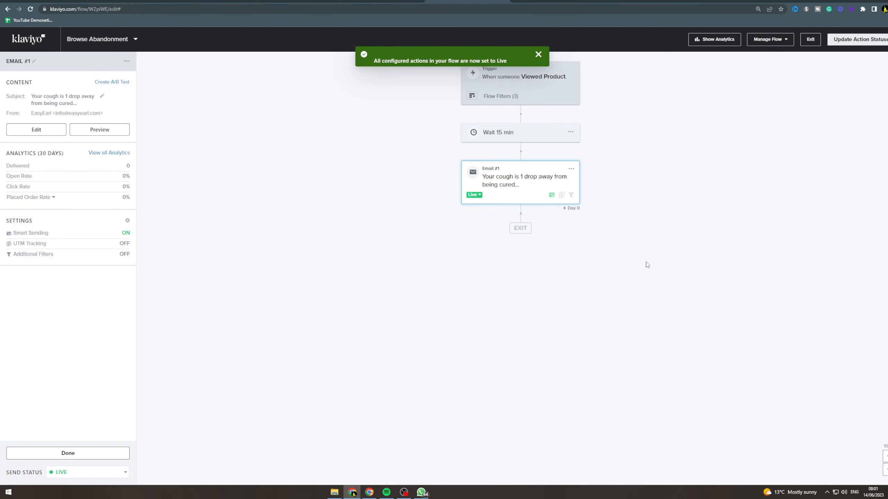
Exit the flow editor to the flows list and reopen the Browse Abandonment flow
left_click(810, 39)
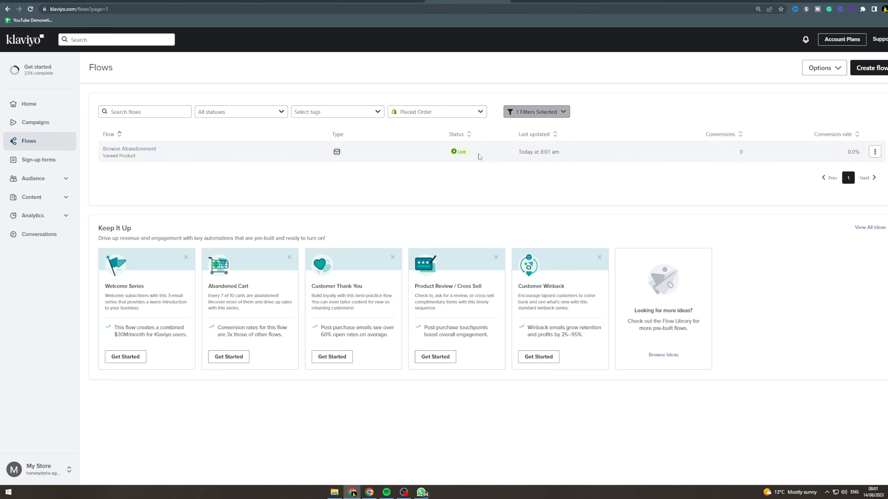
left_click(125, 149)
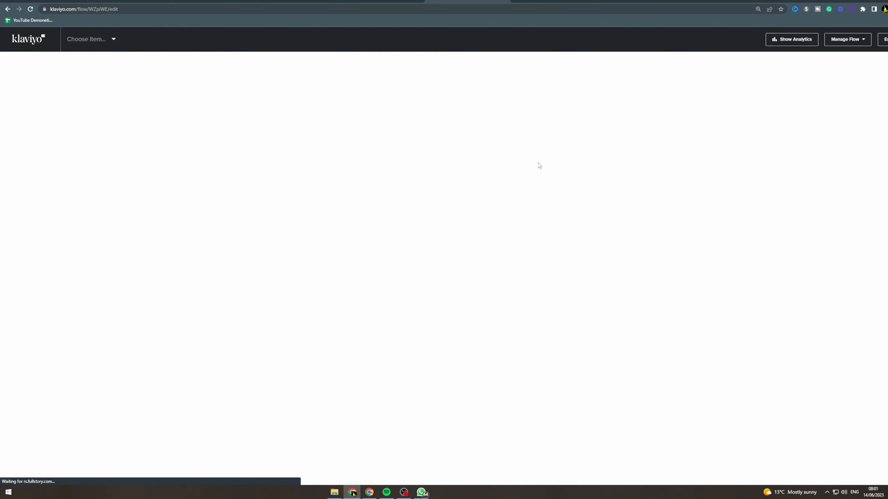